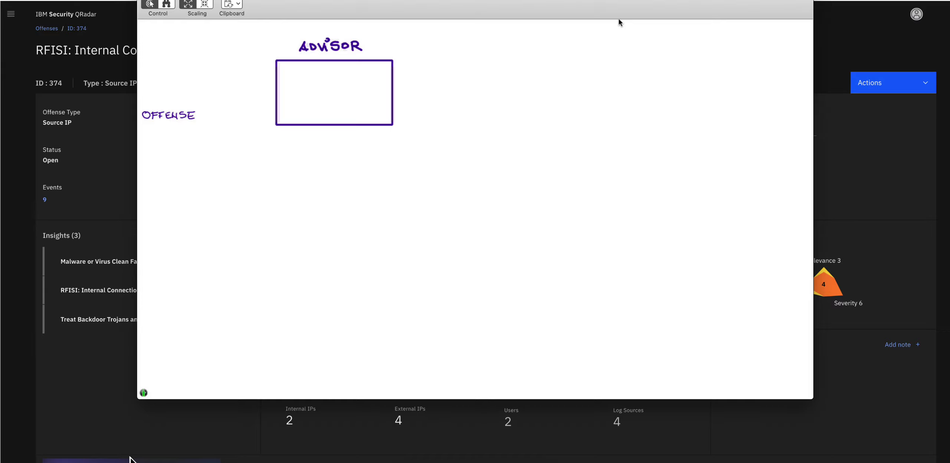
# Bracket the offense's LOGS + FLOWS into the QRADAR CENTRIC Advisor box and draw an output arrow below it
pyautogui.moveTo(204, 95)
pyautogui.mouseDown()
pyautogui.moveTo(203, 130)
pyautogui.moveTo(219, 97)
pyautogui.moveTo(228, 117)
pyautogui.moveTo(242, 121)
pyautogui.moveTo(275, 103)
pyautogui.moveTo(265, 108)
pyautogui.moveTo(307, 111)
pyautogui.moveTo(344, 89)
pyautogui.moveTo(341, 112)
pyautogui.moveTo(377, 87)
pyautogui.mouseUp()
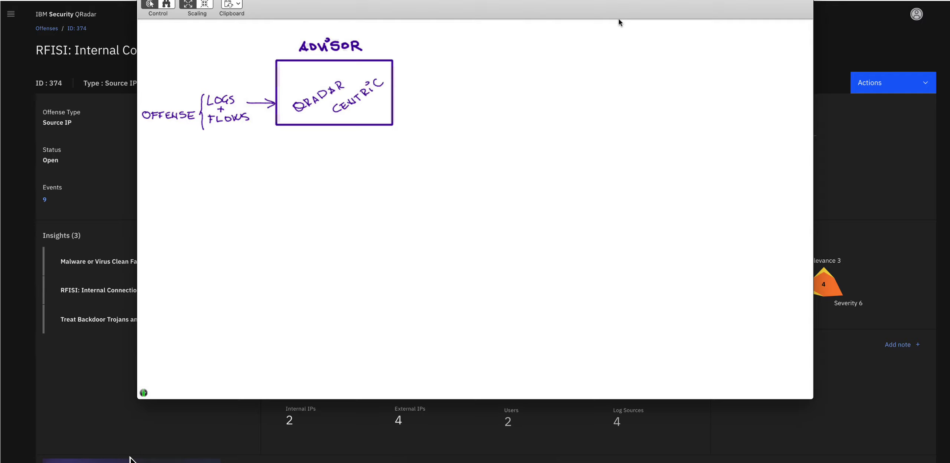
pyautogui.moveTo(304, 126)
pyautogui.mouseDown()
pyautogui.moveTo(306, 163)
pyautogui.moveTo(285, 185)
pyautogui.moveTo(300, 184)
pyautogui.mouseUp()
# Write PRIORITY under the first output arrow from the Advisor box
pyautogui.moveTo(303, 173); pyautogui.dragTo(318, 185)
pyautogui.moveTo(320, 178); pyautogui.dragTo(320, 184)
pyautogui.moveTo(321, 173); pyautogui.dragTo(325, 184)
pyautogui.moveTo(321, 177); pyautogui.dragTo(332, 174)
pyautogui.moveTo(333, 173); pyautogui.dragTo(331, 187)
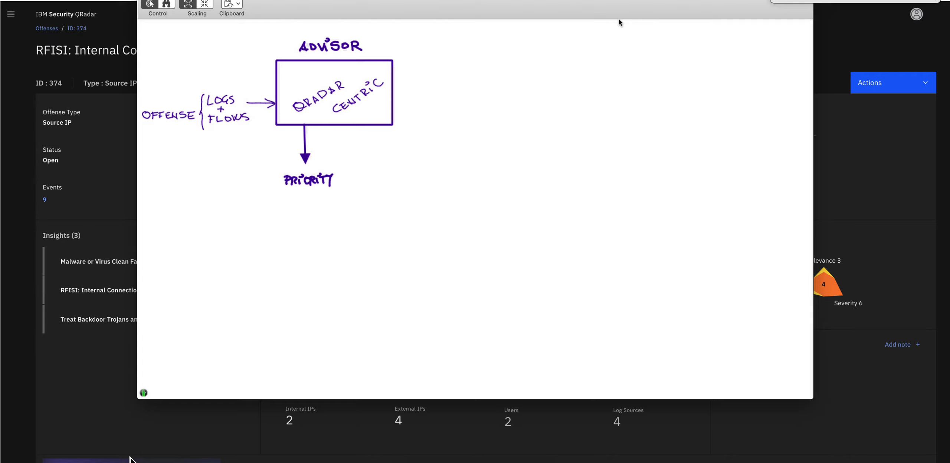
# Draw a second output arrow from the Advisor box and write THREAT beneath it
pyautogui.moveTo(335, 126)
pyautogui.mouseDown()
pyautogui.moveTo(335, 205)
pyautogui.moveTo(308, 230)
pyautogui.moveTo(314, 222)
pyautogui.mouseUp()
pyautogui.moveTo(314, 222); pyautogui.dragTo(318, 228)
pyautogui.moveTo(312, 226); pyautogui.dragTo(322, 230)
pyautogui.moveTo(320, 221); pyautogui.dragTo(324, 226)
pyautogui.moveTo(324, 225); pyautogui.dragTo(328, 229)
pyautogui.moveTo(331, 222); pyautogui.dragTo(337, 222)
pyautogui.moveTo(331, 225); pyautogui.dragTo(336, 225)
pyautogui.moveTo(343, 220)
pyautogui.mouseDown()
pyautogui.moveTo(338, 228)
pyautogui.moveTo(350, 229)
pyautogui.mouseUp()
pyautogui.moveTo(346, 220)
pyautogui.mouseDown()
pyautogui.moveTo(355, 220)
pyautogui.moveTo(310, 239)
pyautogui.mouseUp()
# Write RELATIONSHIPS under THREAT to complete the second output label
pyautogui.moveTo(310, 233); pyautogui.dragTo(322, 233)
pyautogui.moveTo(325, 233); pyautogui.dragTo(330, 240)
pyautogui.moveTo(335, 232)
pyautogui.mouseDown()
pyautogui.moveTo(331, 241)
pyautogui.moveTo(351, 237)
pyautogui.mouseUp()
pyautogui.moveTo(355, 232); pyautogui.dragTo(355, 232)
pyautogui.moveTo(359, 238); pyautogui.dragTo(365, 237)
pyautogui.moveTo(373, 230); pyautogui.dragTo(389, 236)
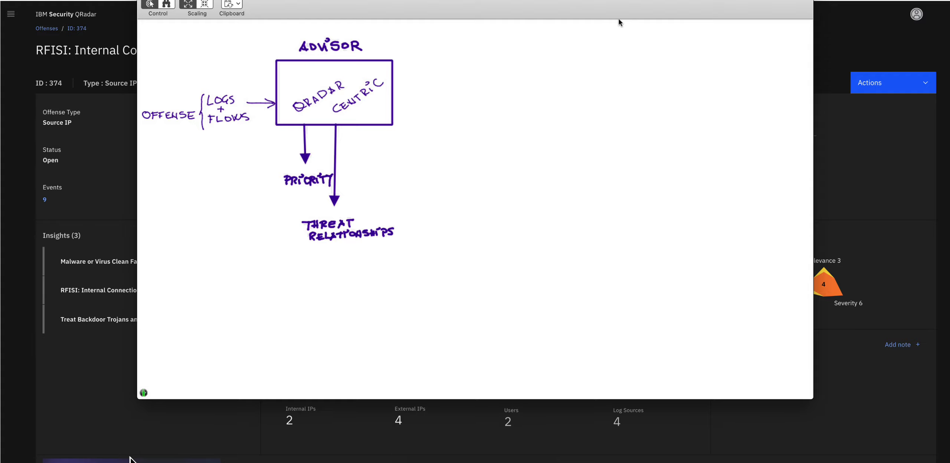
# Add a third arrow labelled DEEP SEARCHES and a fourth arrow for MITRE
pyautogui.moveTo(363, 125); pyautogui.dragTo(362, 174)
pyautogui.moveTo(357, 176)
pyautogui.mouseDown()
pyautogui.moveTo(347, 199)
pyautogui.moveTo(357, 197)
pyautogui.mouseUp()
pyautogui.moveTo(368, 190)
pyautogui.mouseDown()
pyautogui.moveTo(364, 198)
pyautogui.moveTo(373, 197)
pyautogui.moveTo(353, 205)
pyautogui.moveTo(405, 204)
pyautogui.mouseUp()
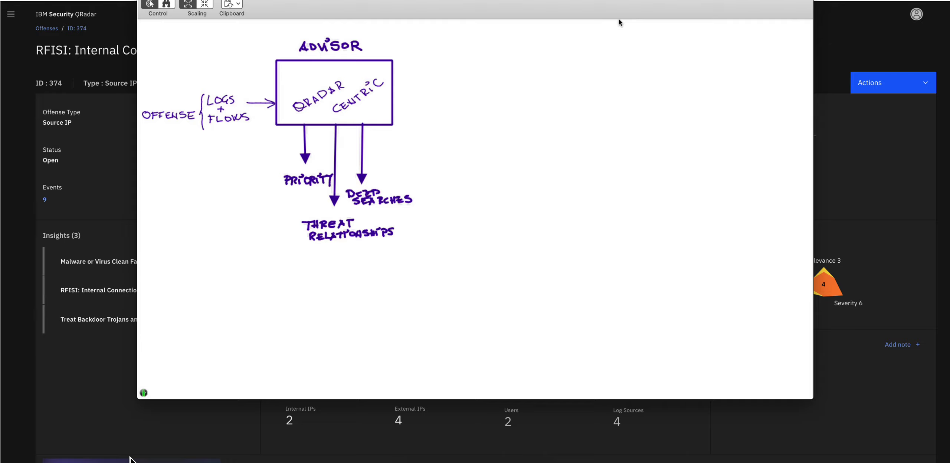
pyautogui.moveTo(377, 126)
pyautogui.mouseDown()
pyautogui.moveTo(383, 166)
pyautogui.moveTo(386, 155)
pyautogui.moveTo(398, 166)
pyautogui.moveTo(408, 155)
pyautogui.mouseUp()
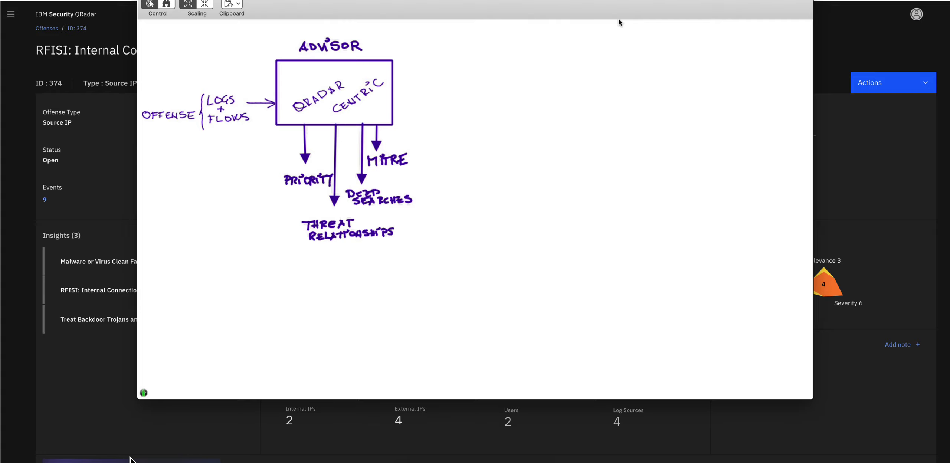
# Hide the whiteboard and scroll offense 374 to the Watson evaluation and MITRE ATT&CK tactics
pyautogui.click(78, 371)
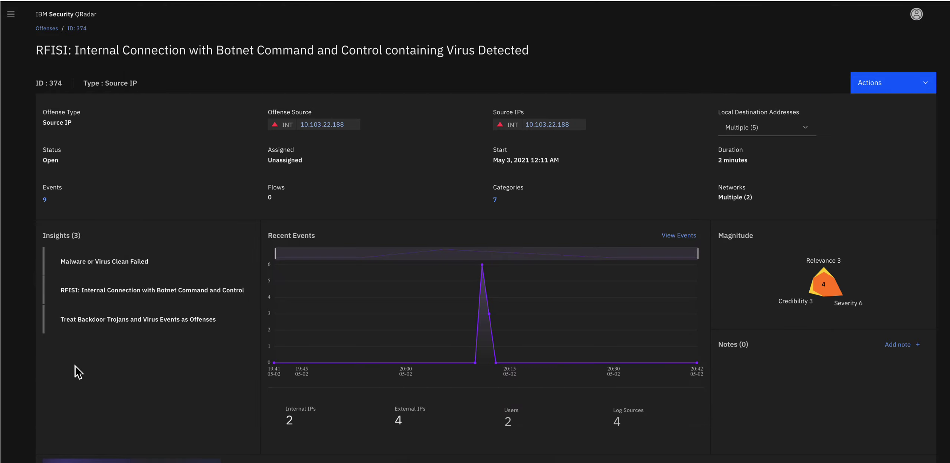
pyautogui.scroll(1, 131, 357)
pyautogui.scroll(-1, 132, 357)
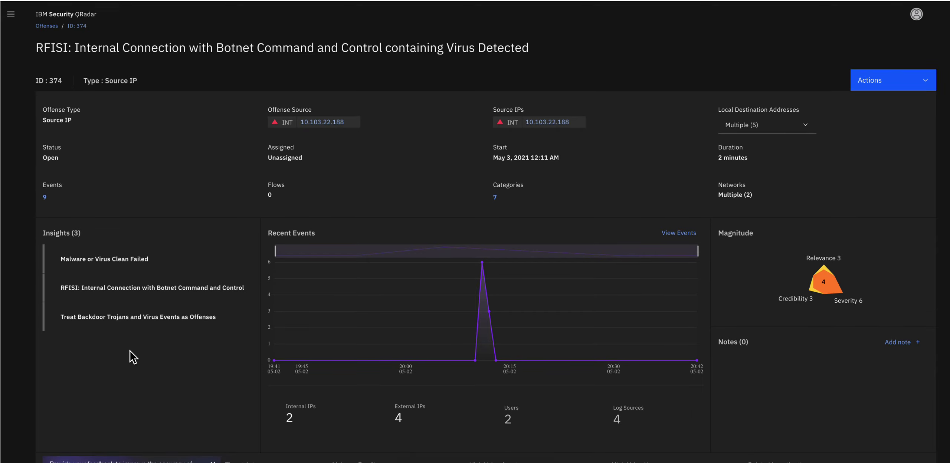
pyautogui.scroll(1, 133, 357)
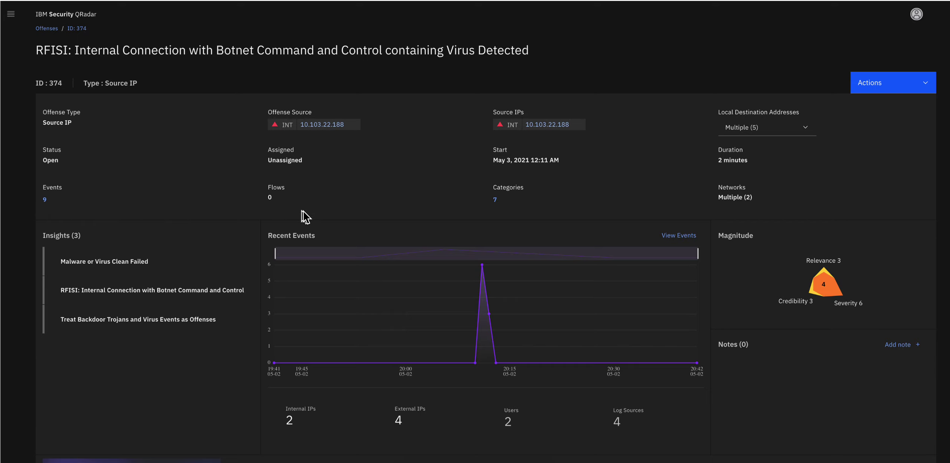
pyautogui.scroll(-5, 255, 217)
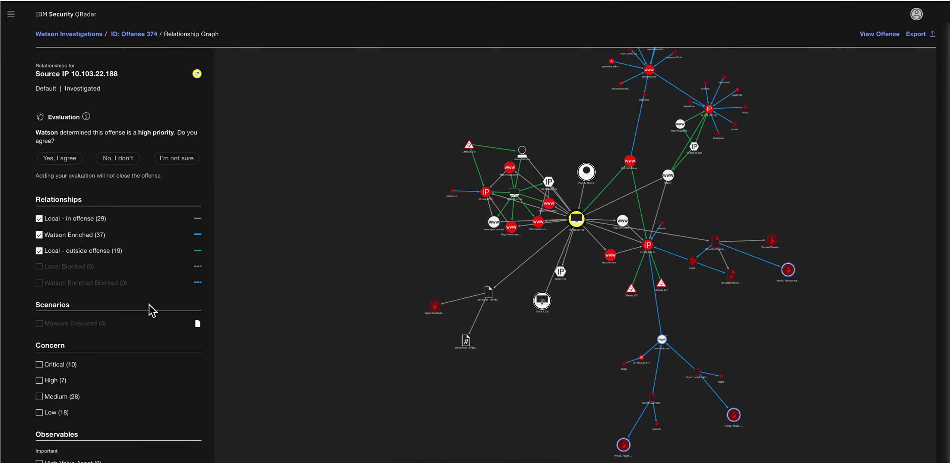
# Uncheck Local - outside offense and Watson Enriched so only local in-offense relationships remain
pyautogui.click(39, 252)
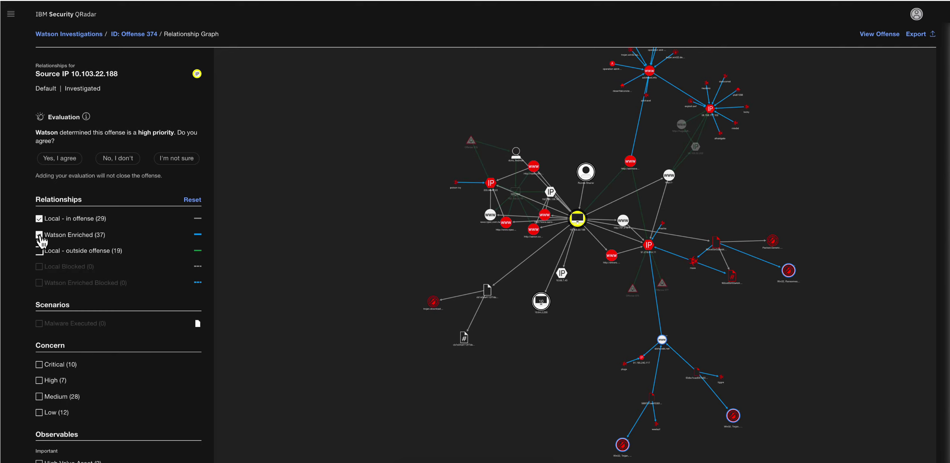
pyautogui.click(39, 236)
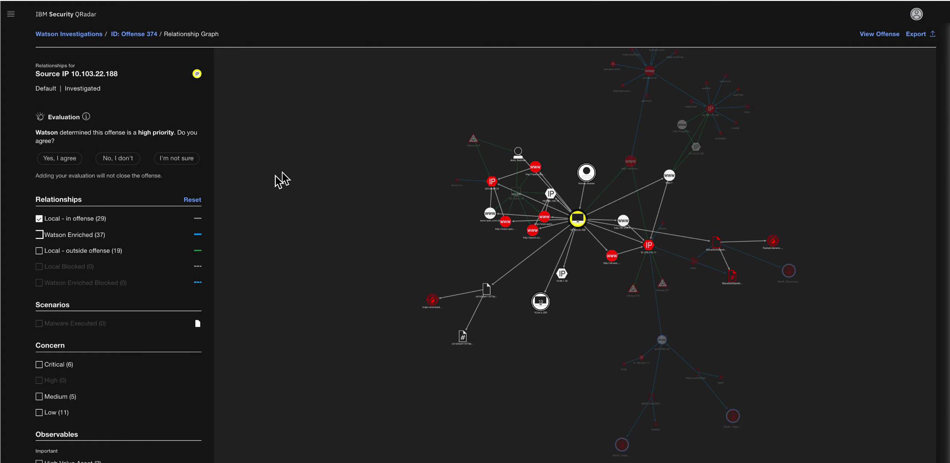
# Show Watson Enriched relationships, hide Local - in offense, and zoom the relationship graph
pyautogui.click(40, 235)
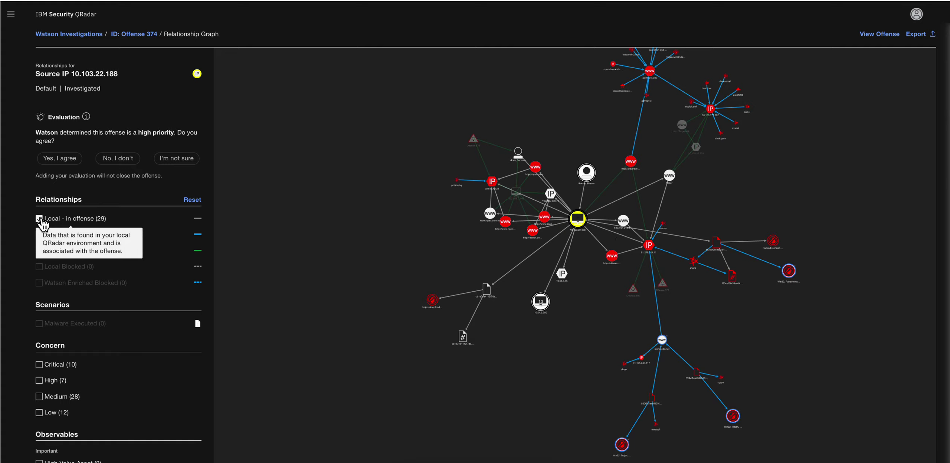
pyautogui.click(40, 219)
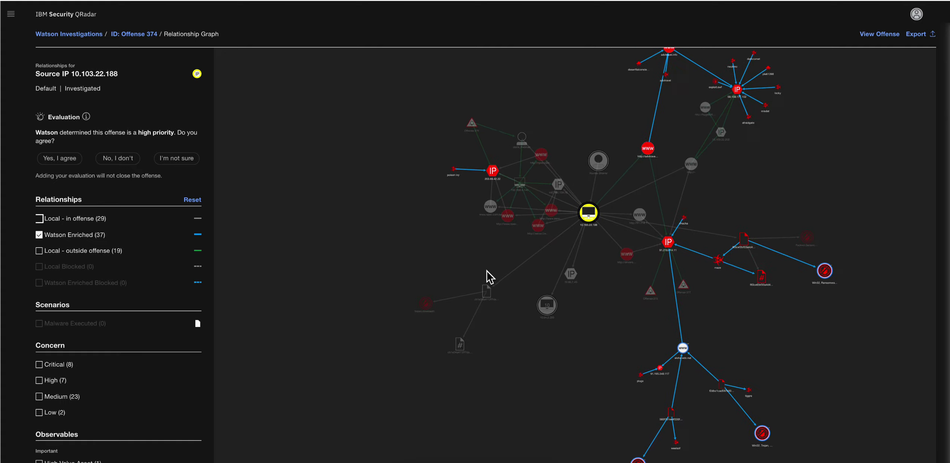
pyautogui.scroll(3, 571, 115)
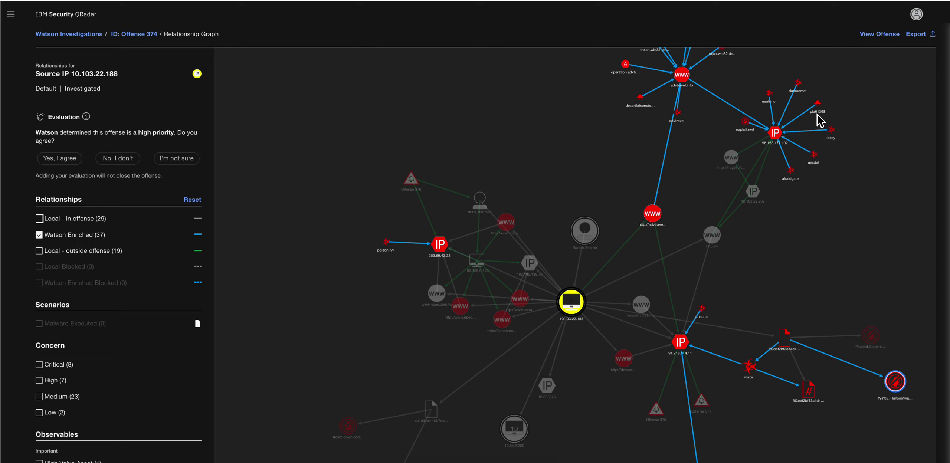
pyautogui.scroll(3, 820, 121)
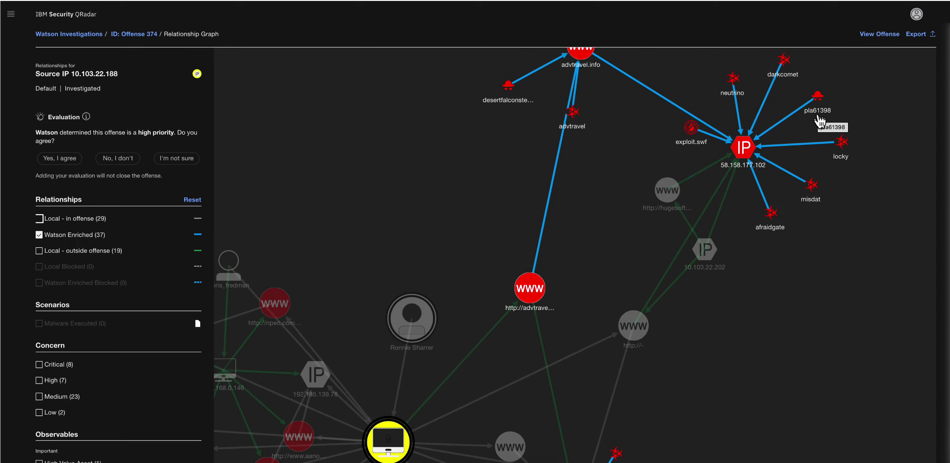
pyautogui.scroll(-3, 819, 121)
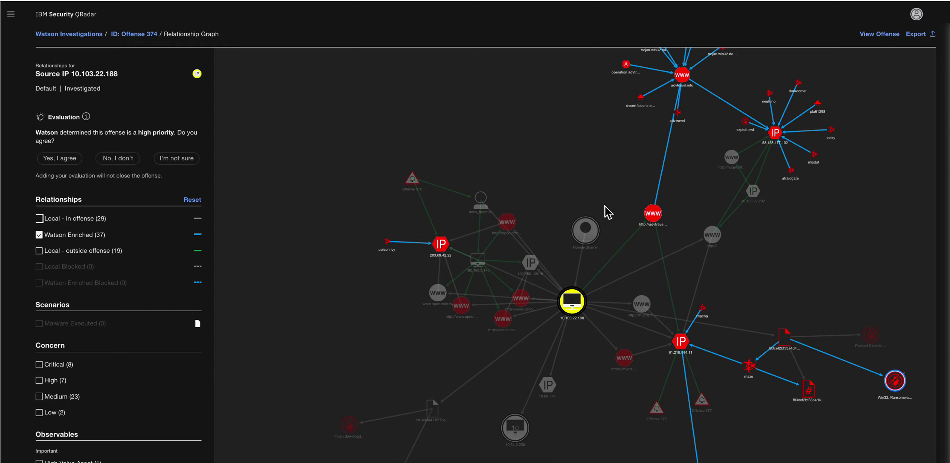
# Leave only Local - outside offense relationships highlighted and switch back to the whiteboard
pyautogui.click(39, 235)
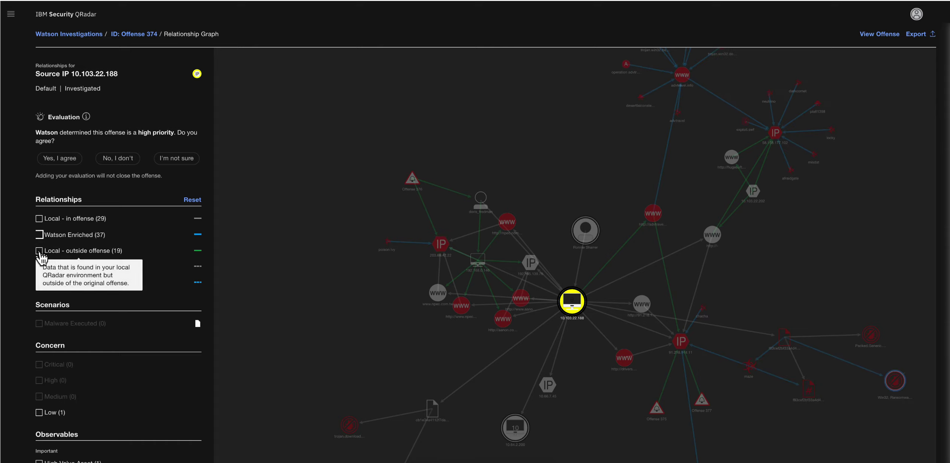
pyautogui.click(39, 251)
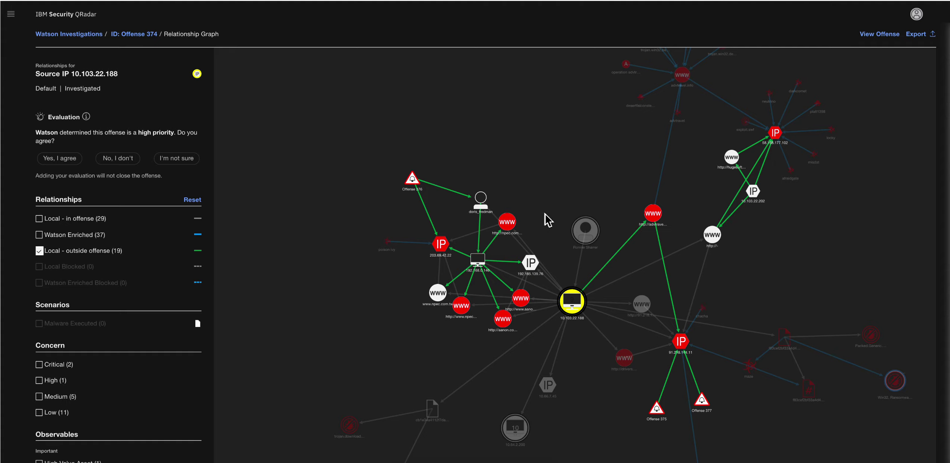
pyautogui.press('super+Tab')
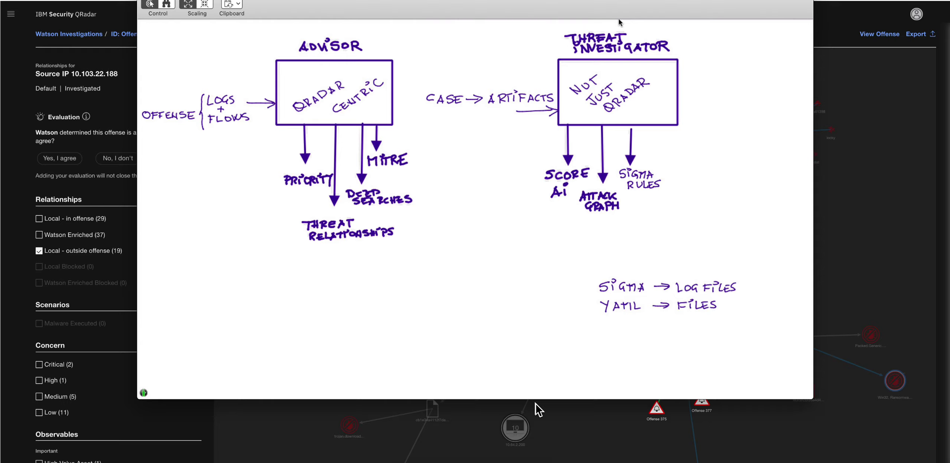
# Add a SNORT → IPS RULES note on a new line of the whiteboard
pyautogui.moveTo(602, 321)
pyautogui.mouseDown()
pyautogui.moveTo(598, 330)
pyautogui.moveTo(617, 321)
pyautogui.moveTo(682, 329)
pyautogui.mouseUp()
pyautogui.moveTo(683, 317); pyautogui.dragTo(690, 325)
pyautogui.moveTo(704, 322); pyautogui.dragTo(725, 323)
pyautogui.moveTo(728, 322); pyautogui.dragTo(742, 328)
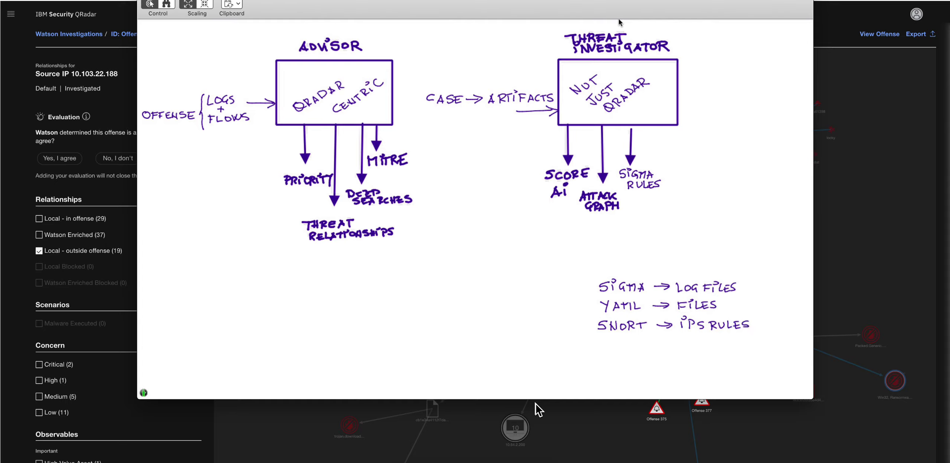
# Draw an arrow down from SIGMA RULES and write a label beneath it
pyautogui.moveTo(641, 190); pyautogui.dragTo(646, 198)
pyautogui.moveTo(651, 207)
pyautogui.mouseDown()
pyautogui.moveTo(652, 215)
pyautogui.moveTo(663, 206)
pyautogui.mouseUp()
pyautogui.moveTo(665, 207); pyautogui.dragTo(678, 214)
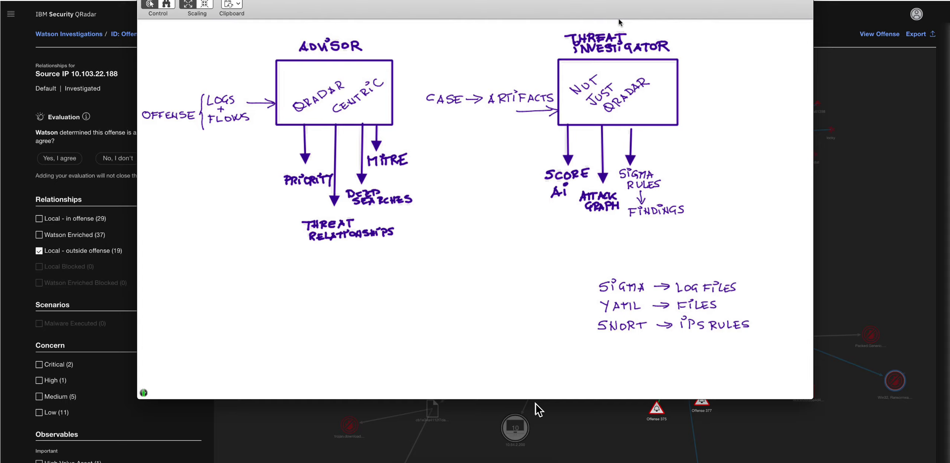
# Draw a downward arrow under the NOT JUST QRADAR box and write MITRE beneath it
pyautogui.moveTo(661, 126); pyautogui.dragTo(661, 146)
pyautogui.moveTo(668, 155); pyautogui.dragTo(667, 163)
pyautogui.moveTo(663, 155); pyautogui.dragTo(673, 155)
pyautogui.moveTo(673, 154); pyautogui.dragTo(678, 162)
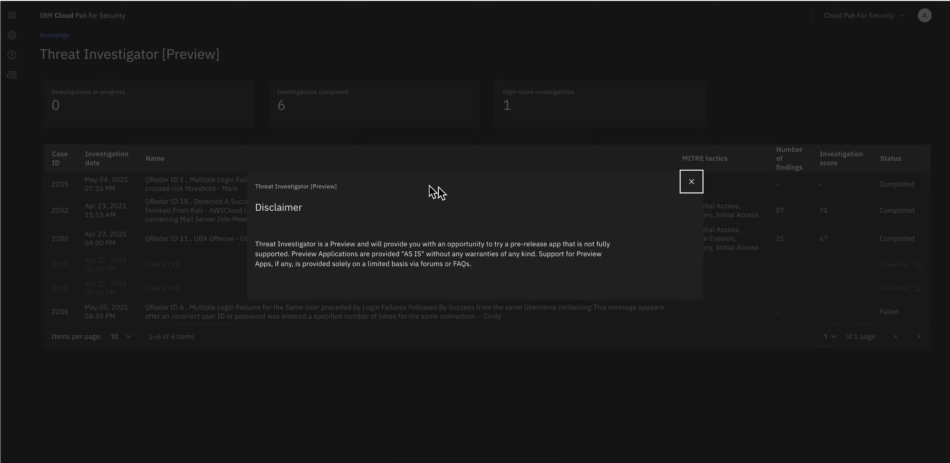
# Close the preview Disclaimer dialog covering the six Threat Investigator investigations
pyautogui.click(694, 183)
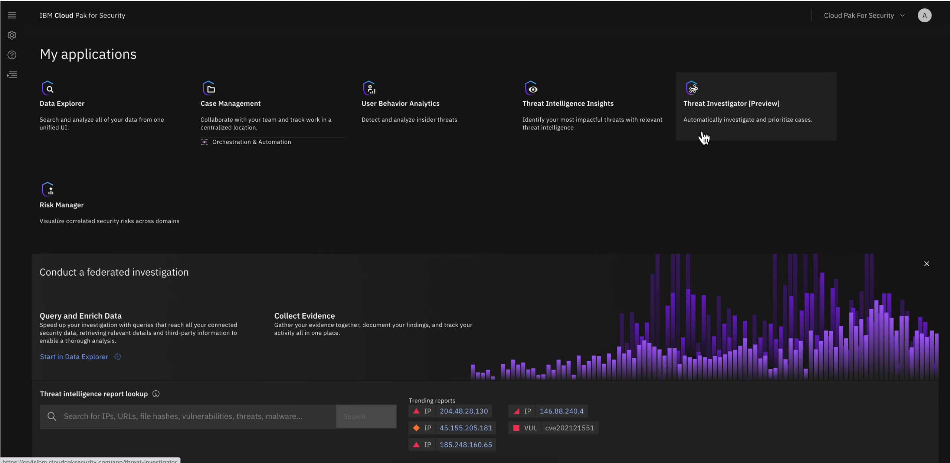
# Launch the Threat Investigator [Preview] application from My applications
pyautogui.click(703, 138)
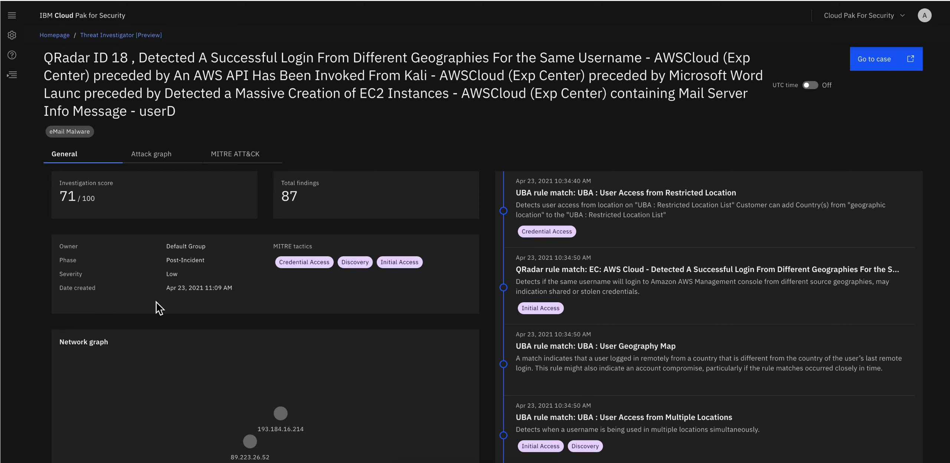
pyautogui.scroll(-2, 157, 311)
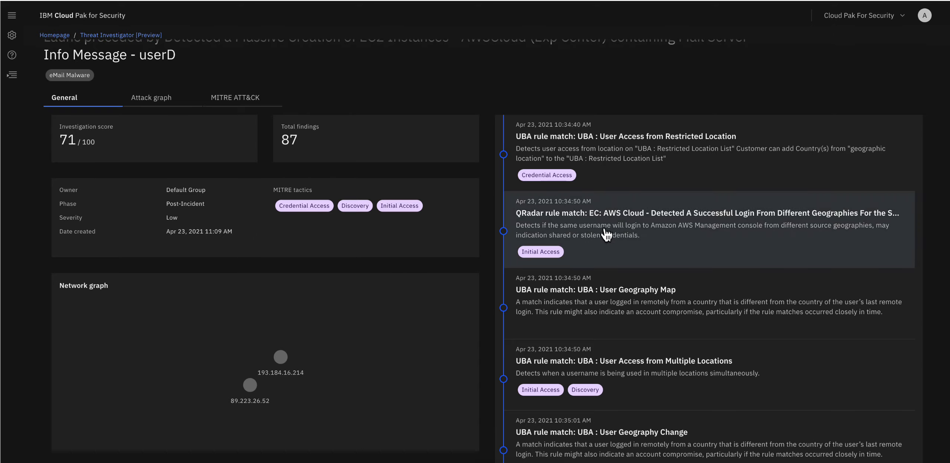
pyautogui.scroll(1, 603, 238)
pyautogui.scroll(1, 606, 234)
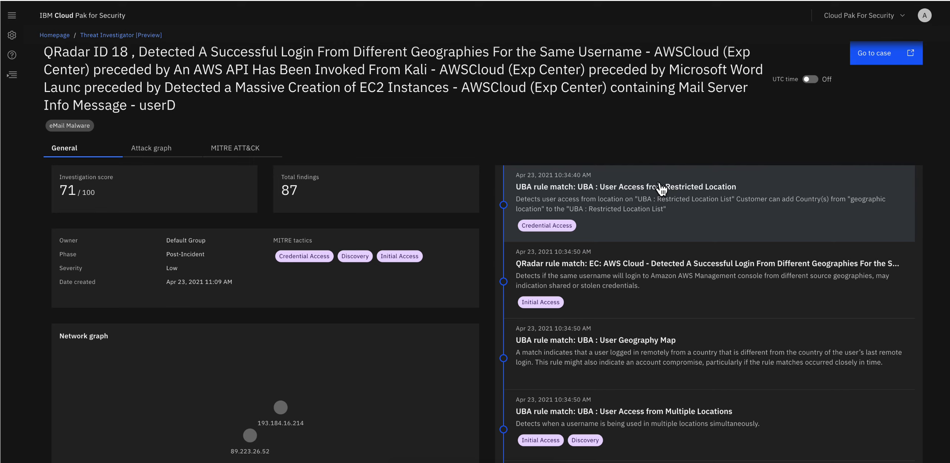
pyautogui.click(660, 188)
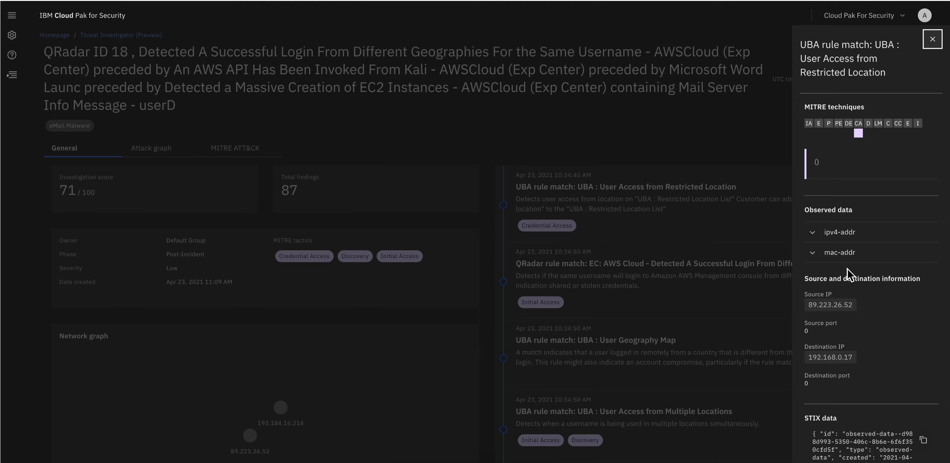
pyautogui.scroll(-3, 848, 269)
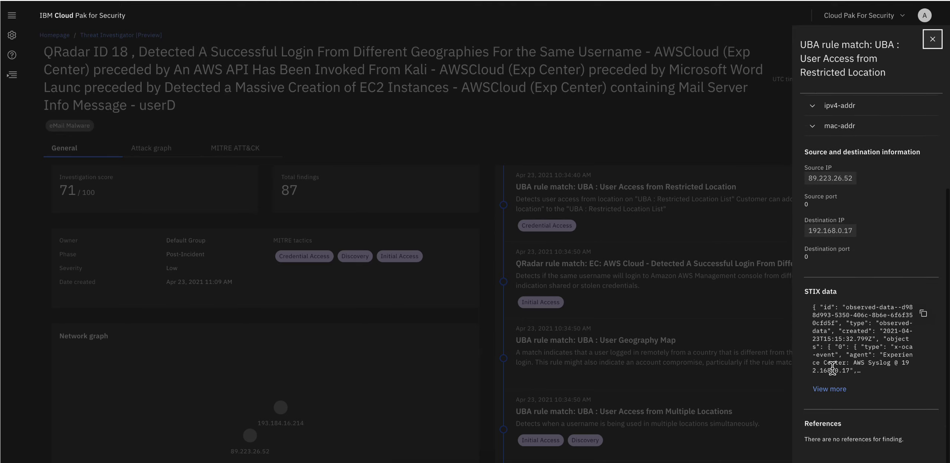
pyautogui.click(832, 390)
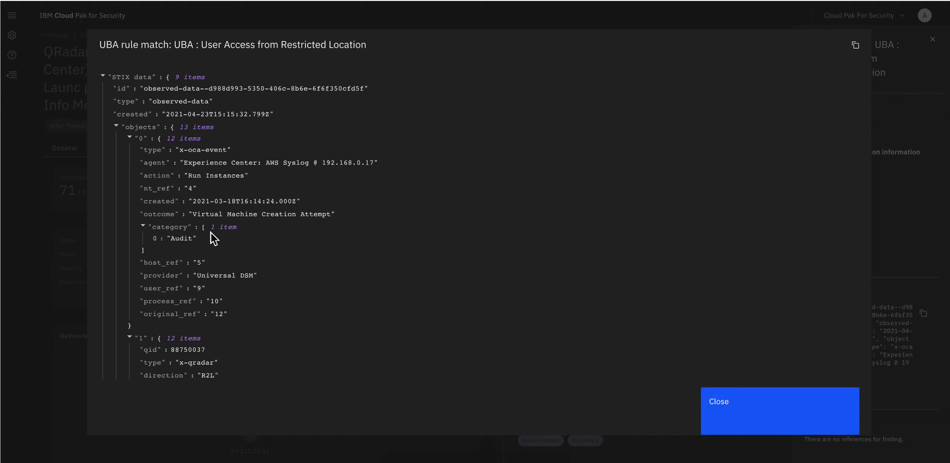
pyautogui.scroll(-3, 228, 243)
pyautogui.scroll(-6, 229, 244)
pyautogui.scroll(-12, 228, 243)
pyautogui.scroll(-1, 228, 243)
pyautogui.scroll(-6, 229, 243)
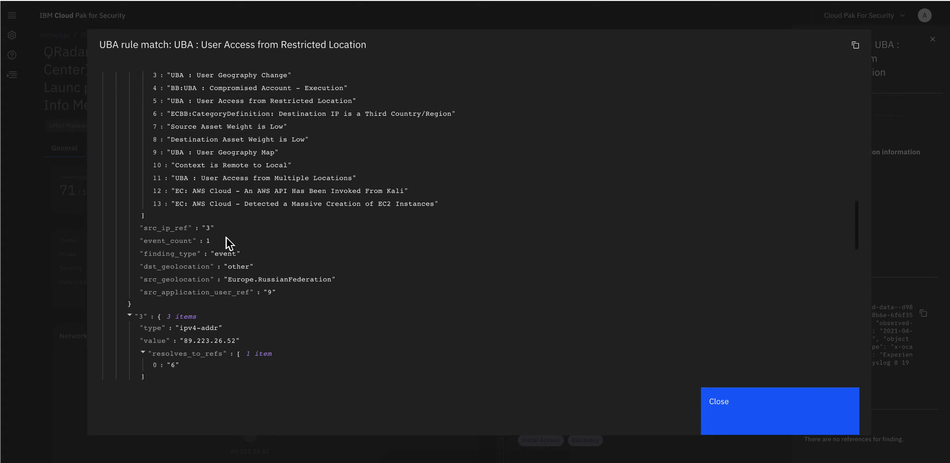
pyautogui.scroll(-8, 228, 244)
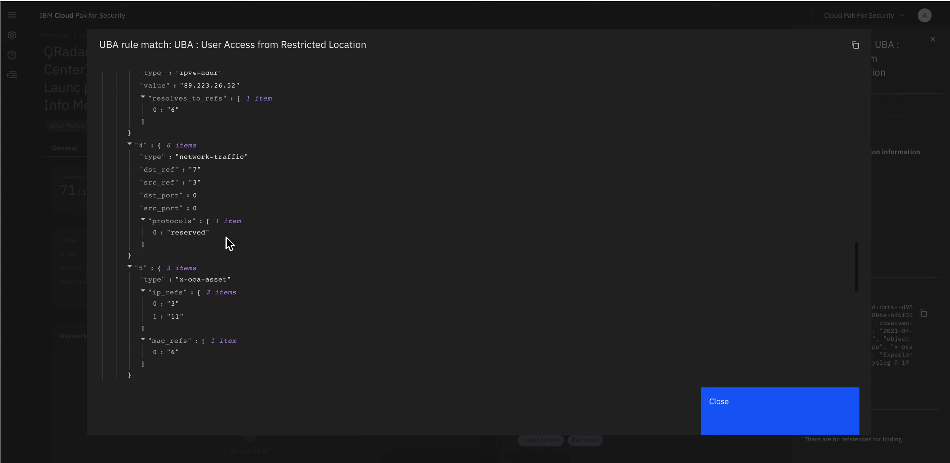
pyautogui.scroll(-5, 229, 243)
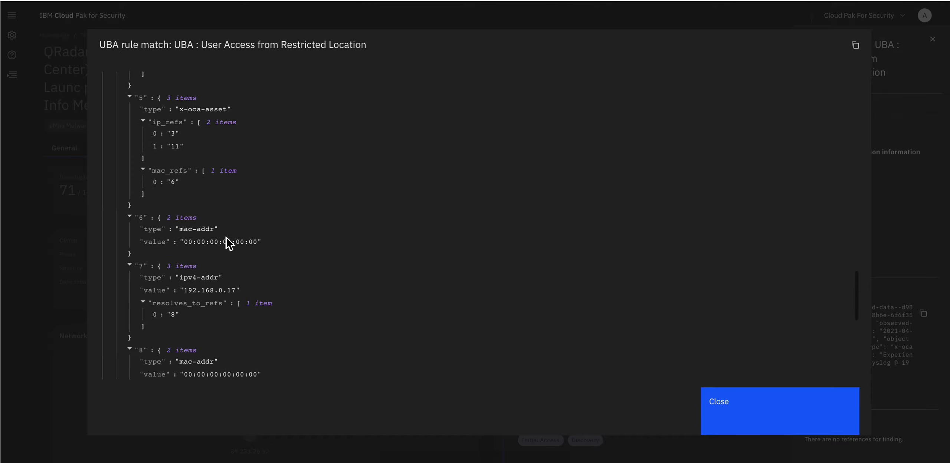
pyautogui.scroll(-7, 228, 243)
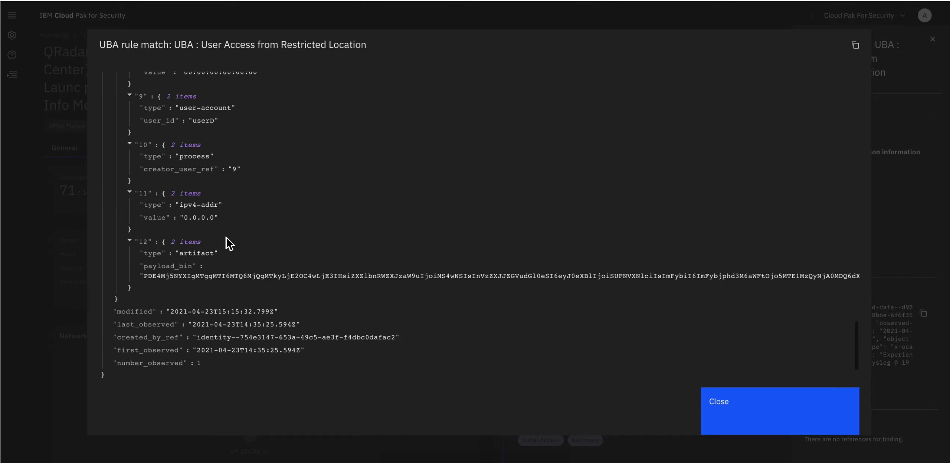
pyautogui.scroll(20, 229, 243)
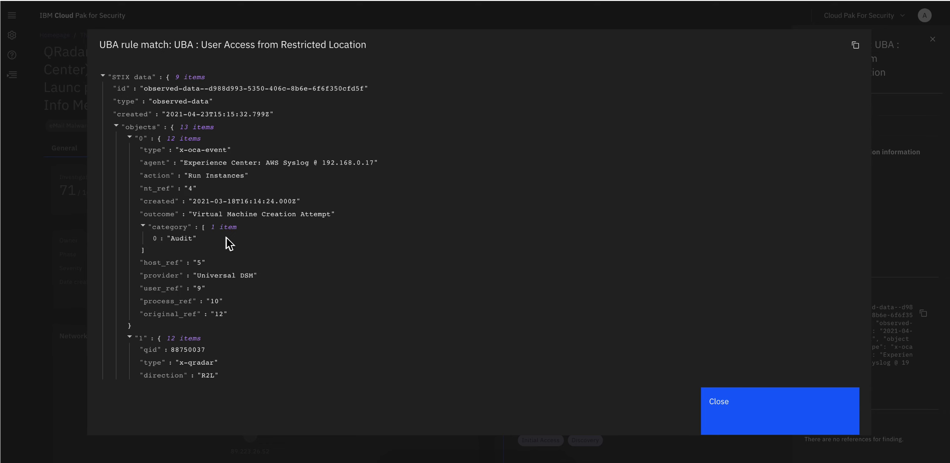
pyautogui.press('Escape')
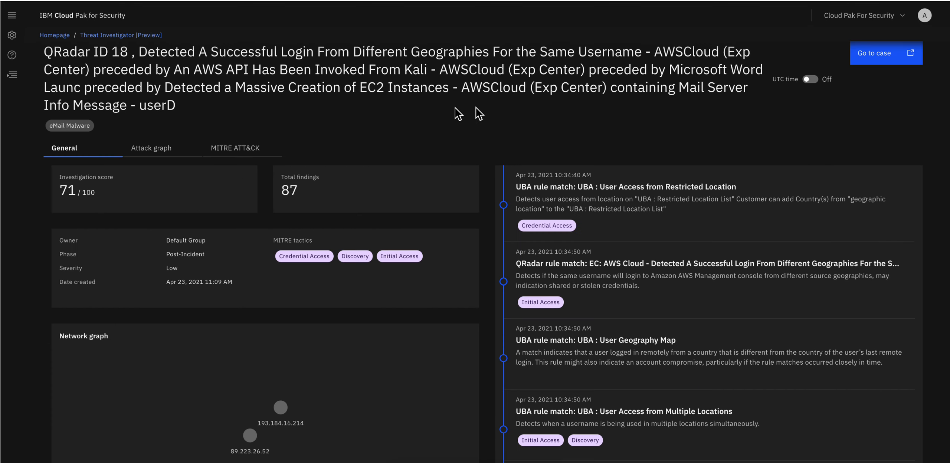
# View the Attack graph's Initial Access, Credential Access and Discovery swimlanes across both asset IPs
pyautogui.click(150, 156)
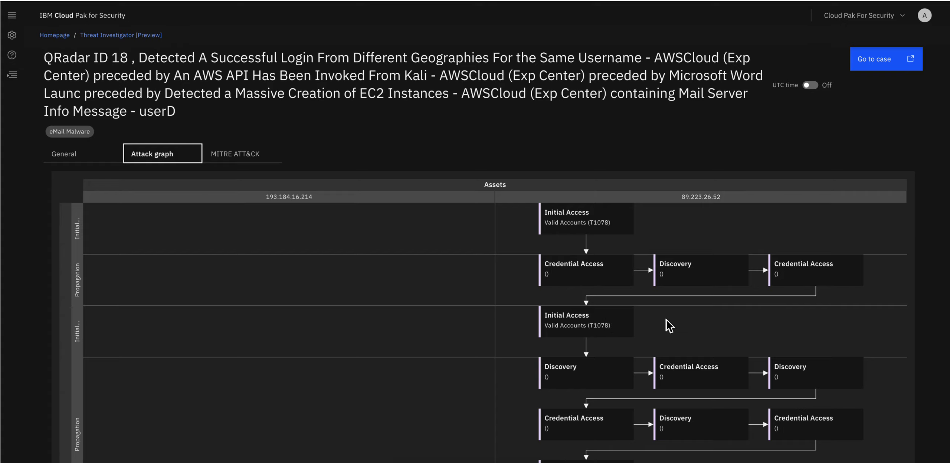
pyautogui.scroll(-2, 670, 326)
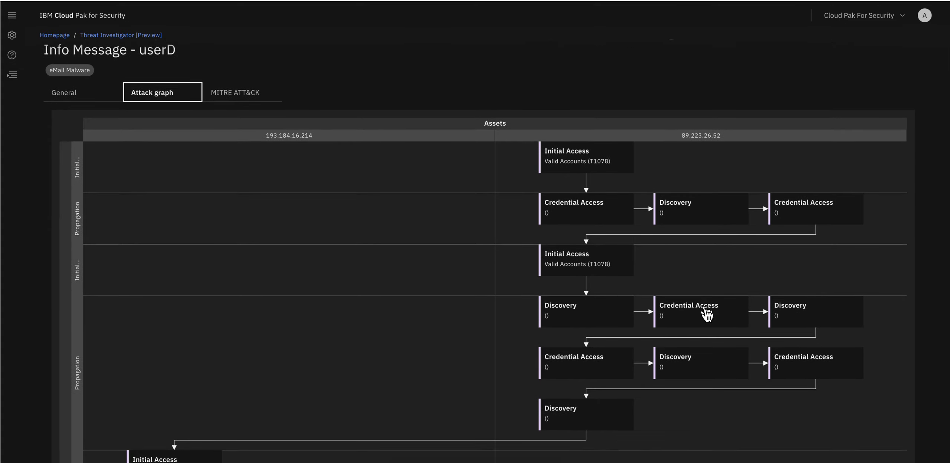
pyautogui.scroll(-5, 609, 362)
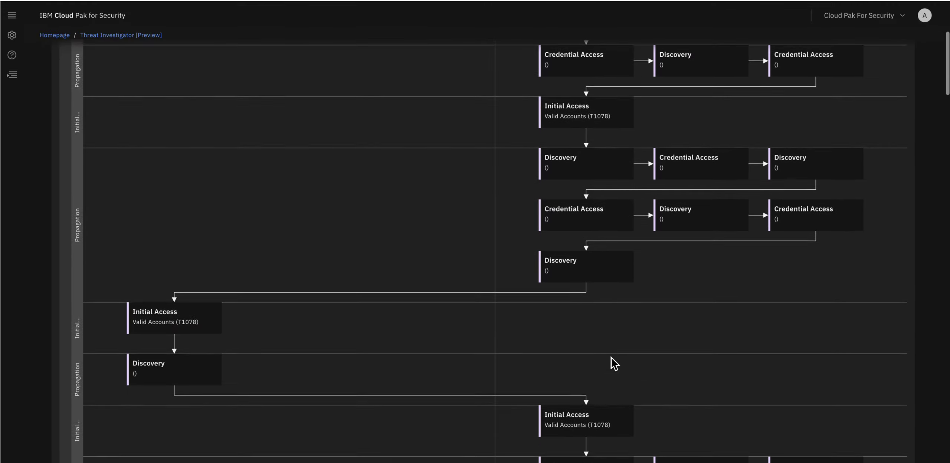
pyautogui.scroll(4, 615, 364)
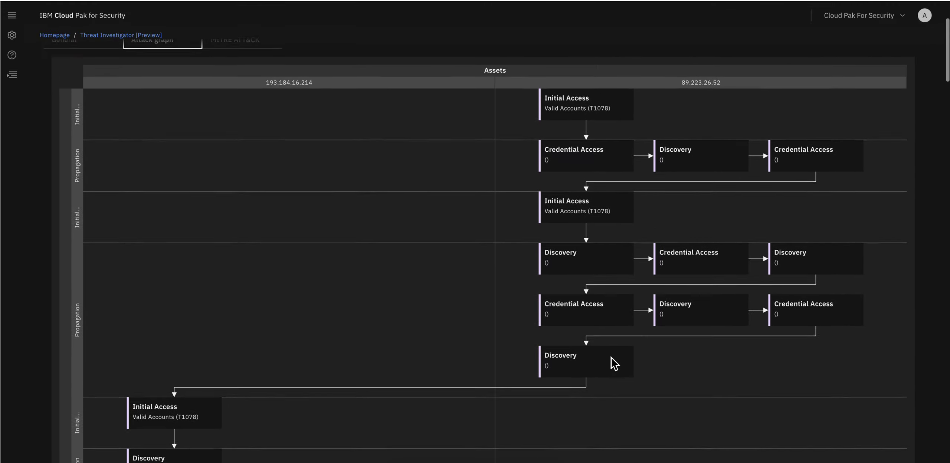
pyautogui.scroll(4, 610, 365)
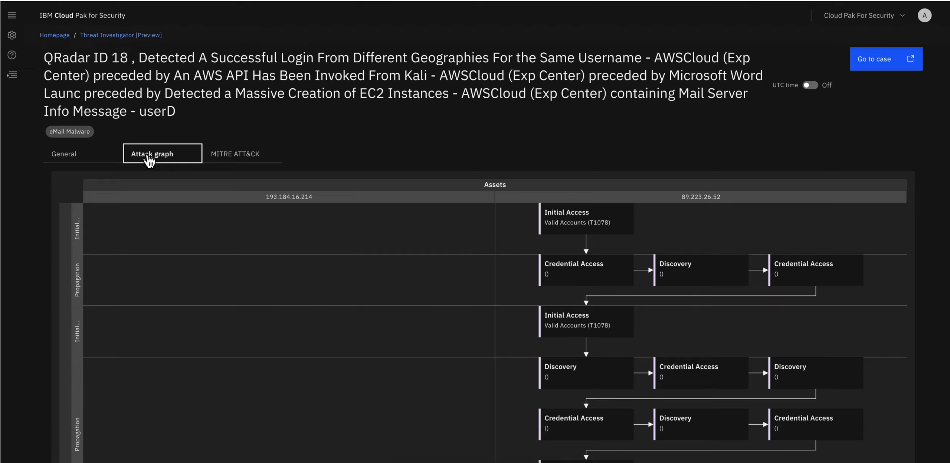
# Display the MITRE ATT&CK matrix showing Valid Accounts mapped under Initial Access
pyautogui.click(240, 160)
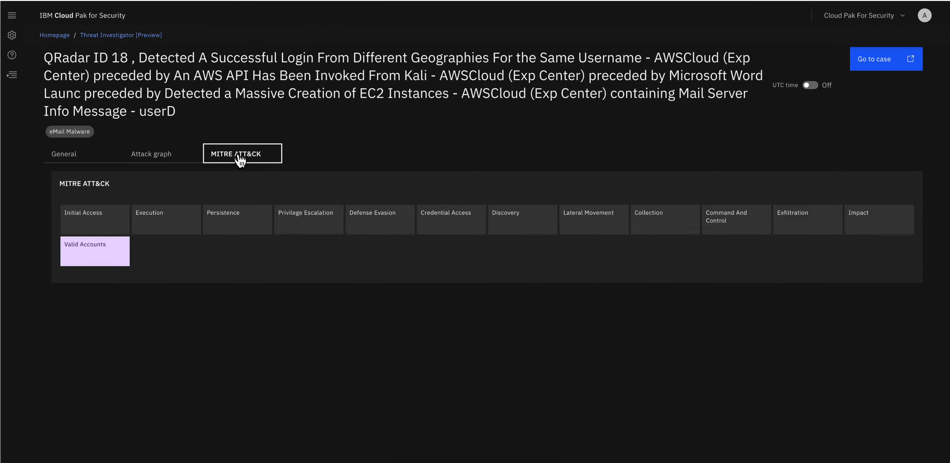